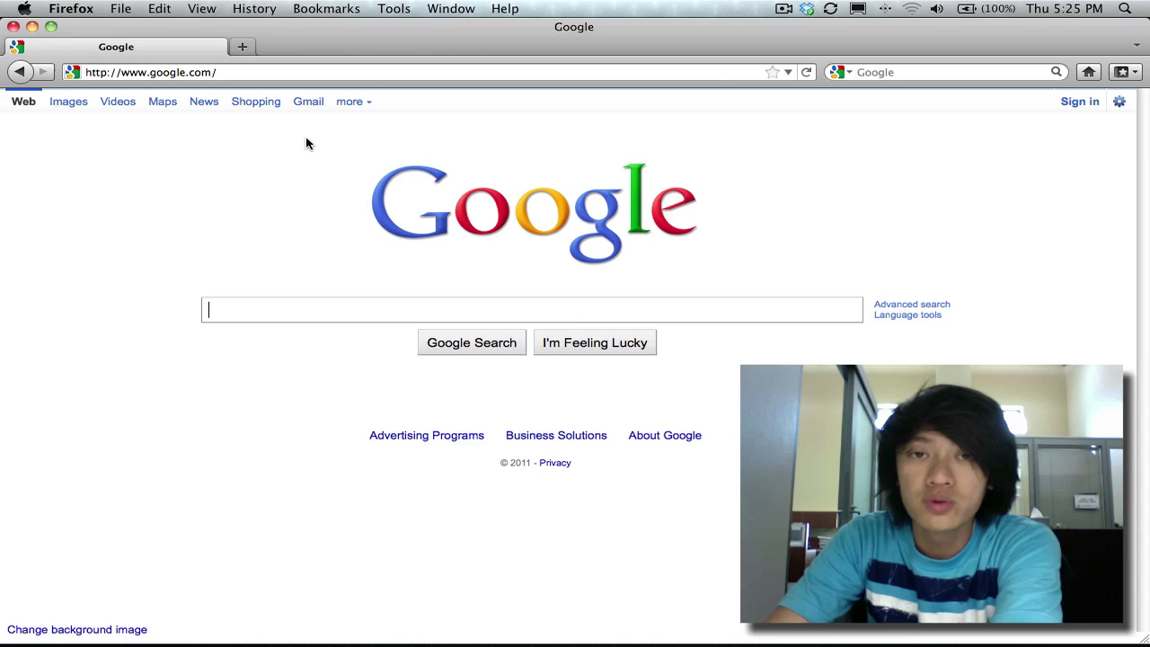
- Go to the Gmail sign-in page and choose 'Create an account »'
click(306, 102)
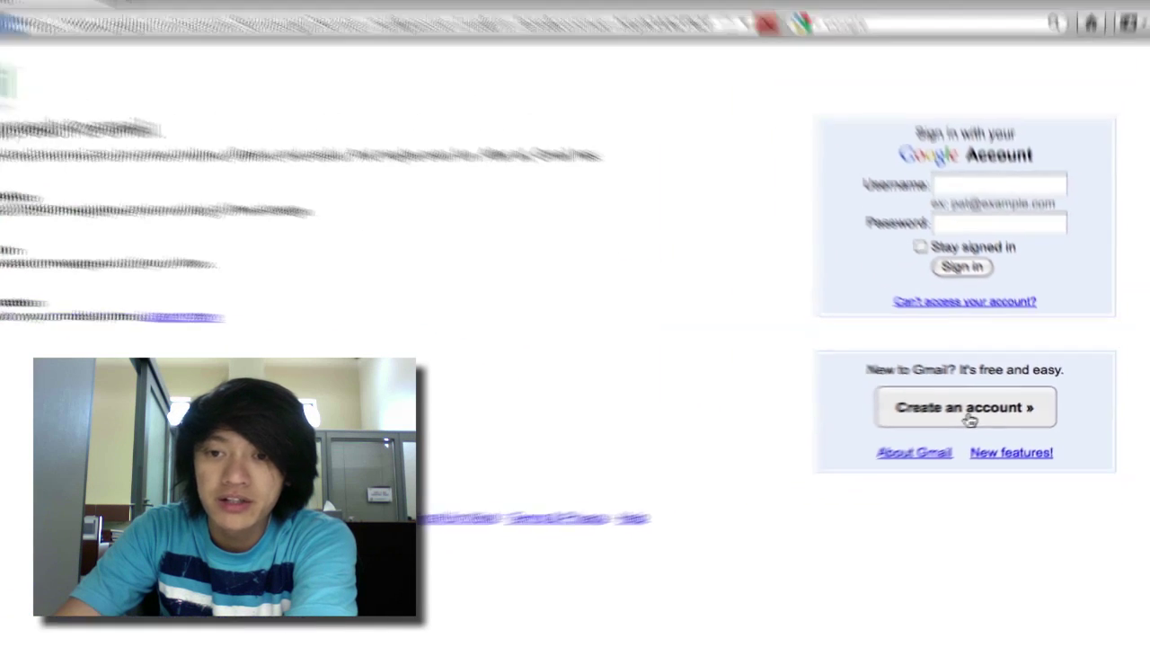
click(970, 421)
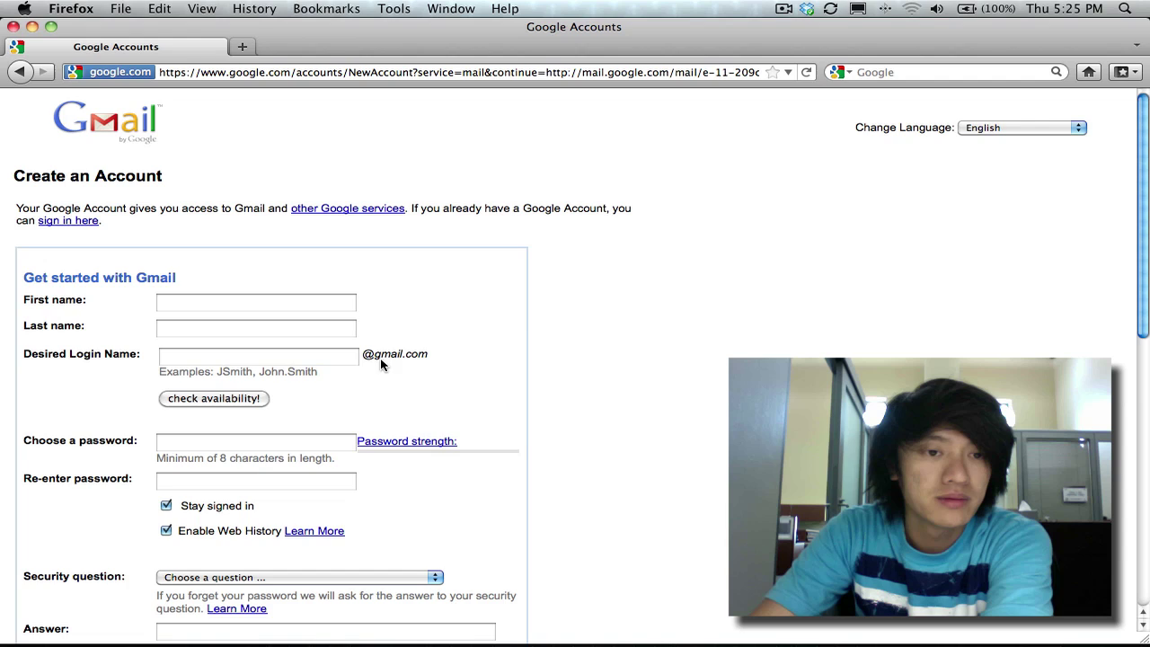
- Enter the first name, last name and desired login name, removing the extra trailing 9
click(232, 302)
text(Johnn)
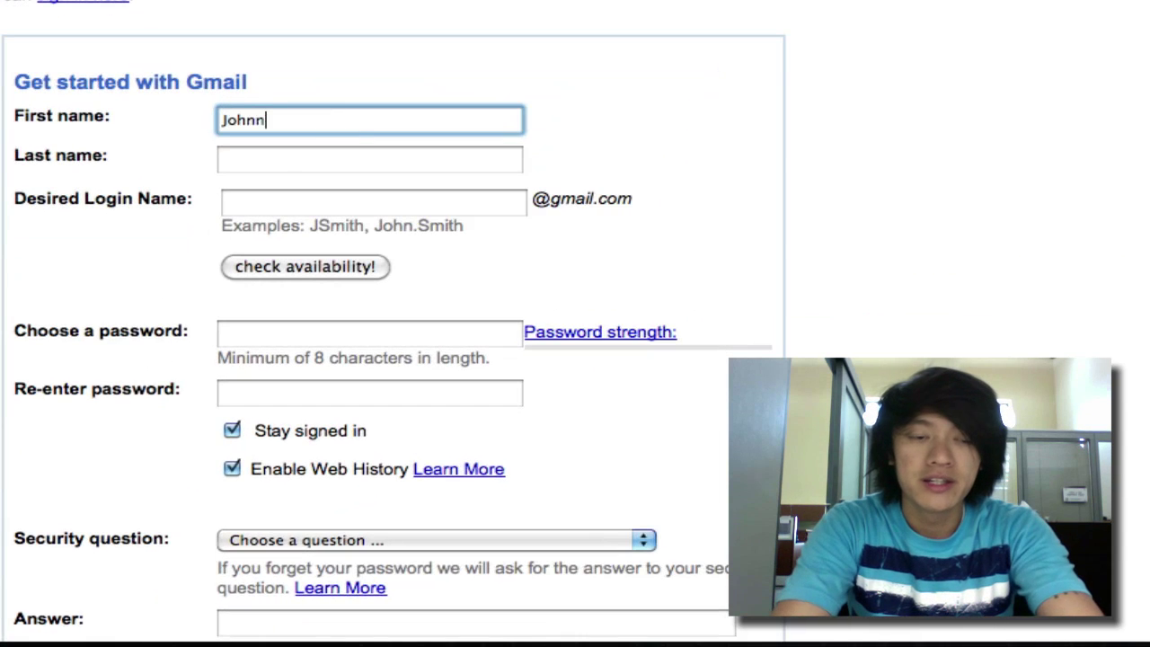
text(y)
click(270, 159)
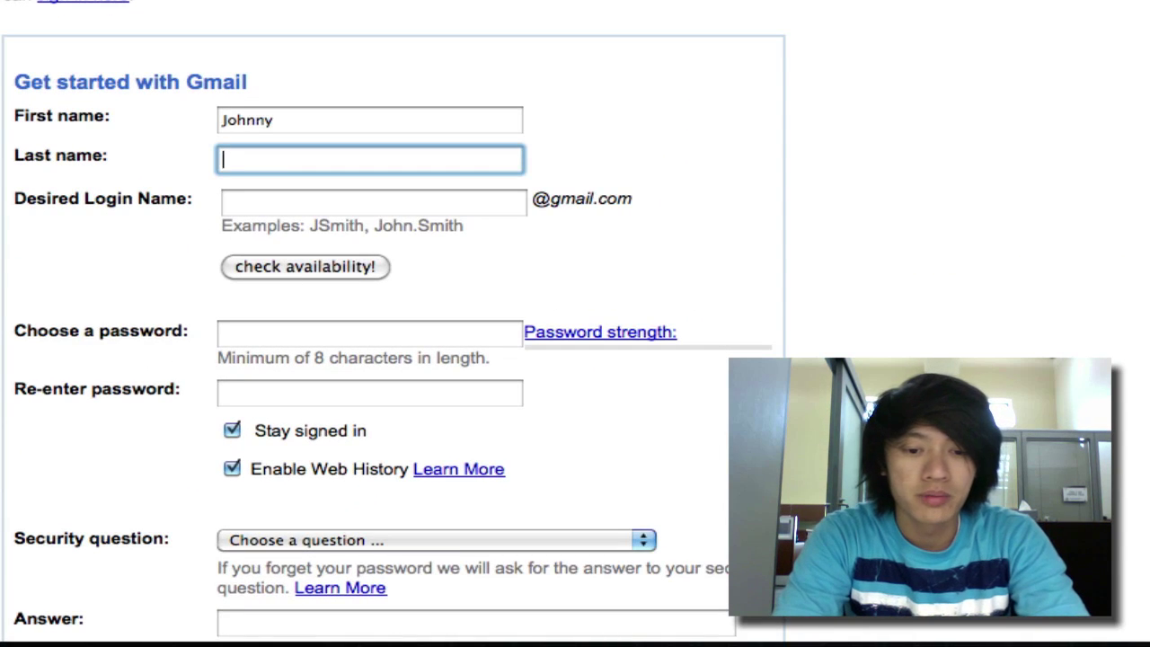
text(the )
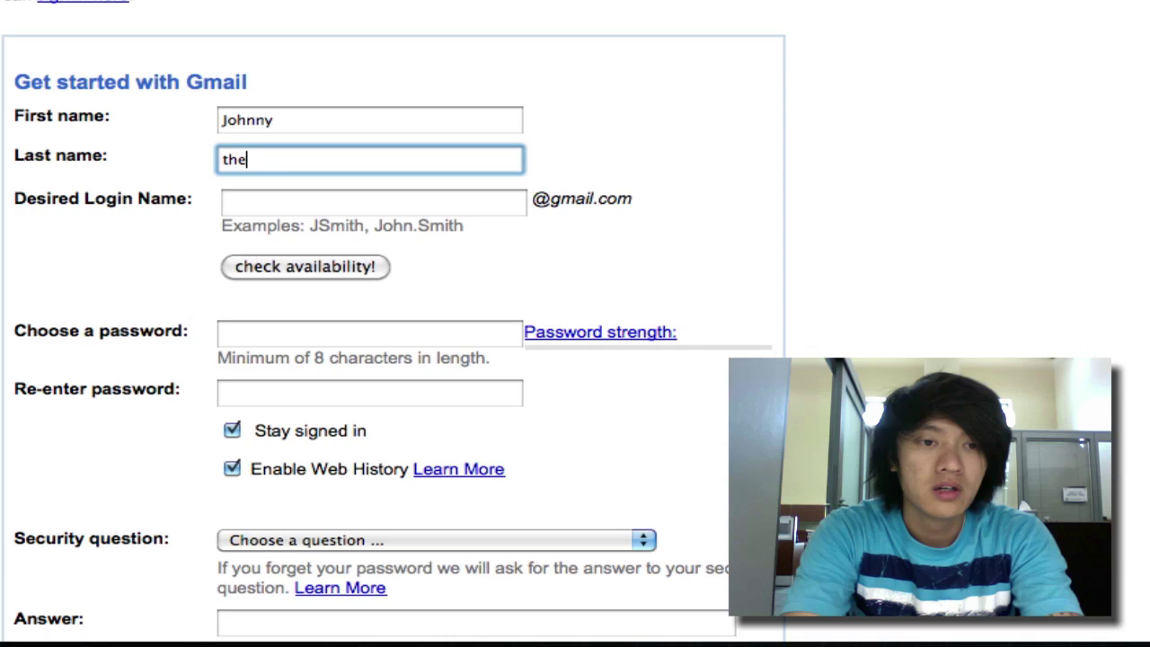
text(Geek)
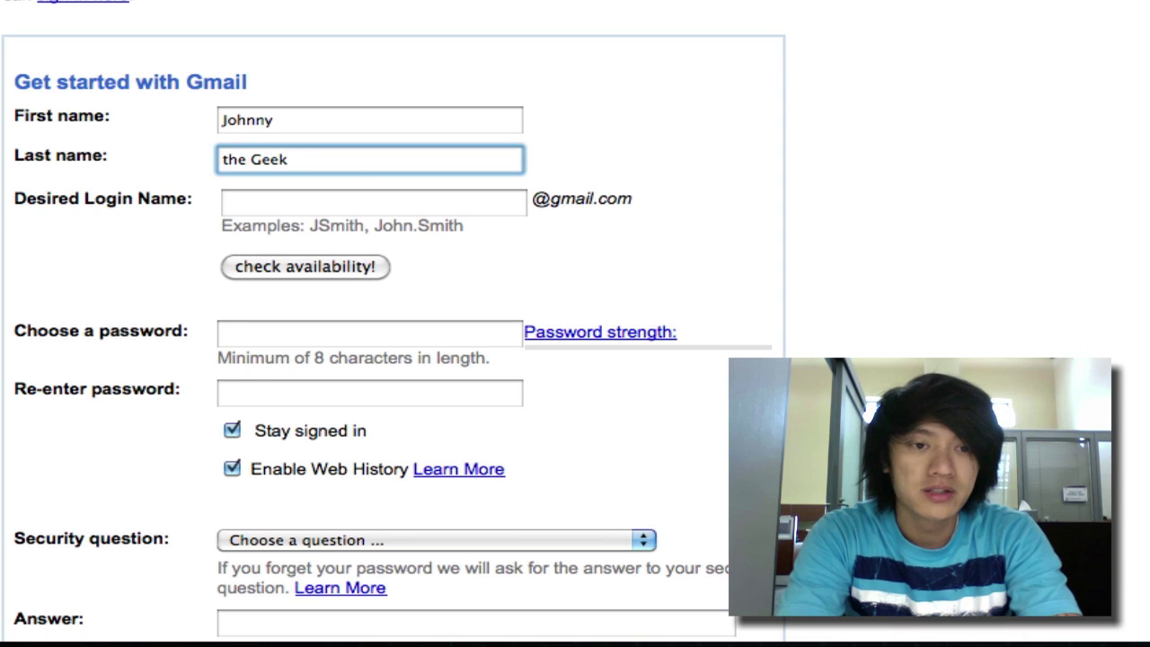
click(373, 202)
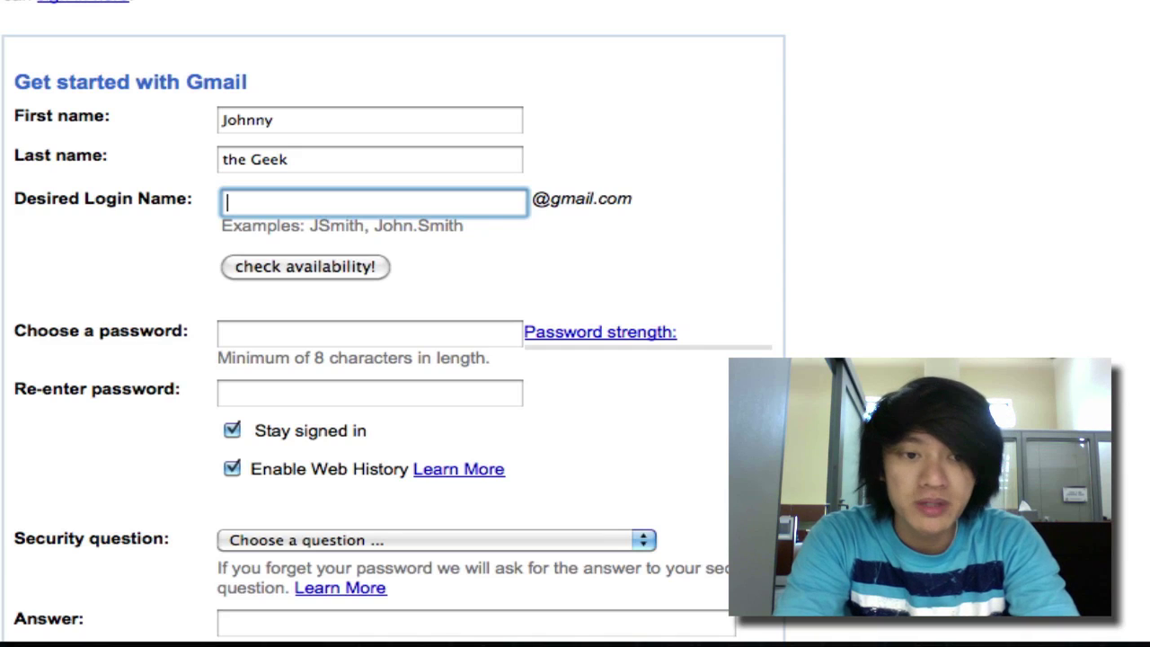
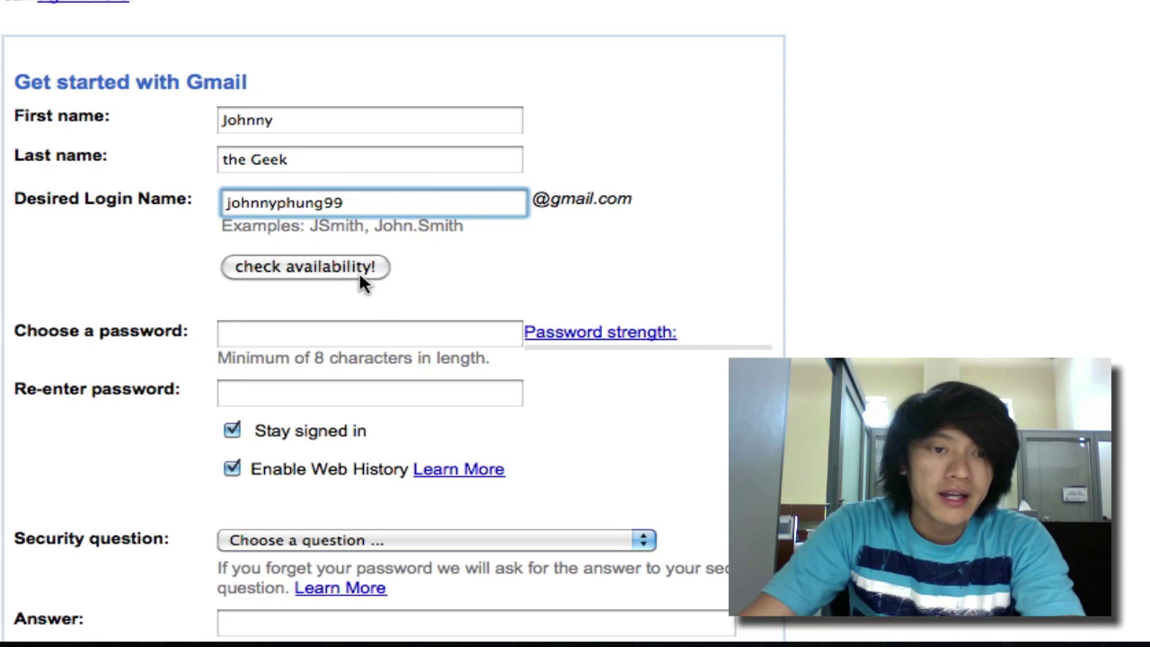
- Confirm the login name is available, then enter the account password and re-enter it
click(311, 272)
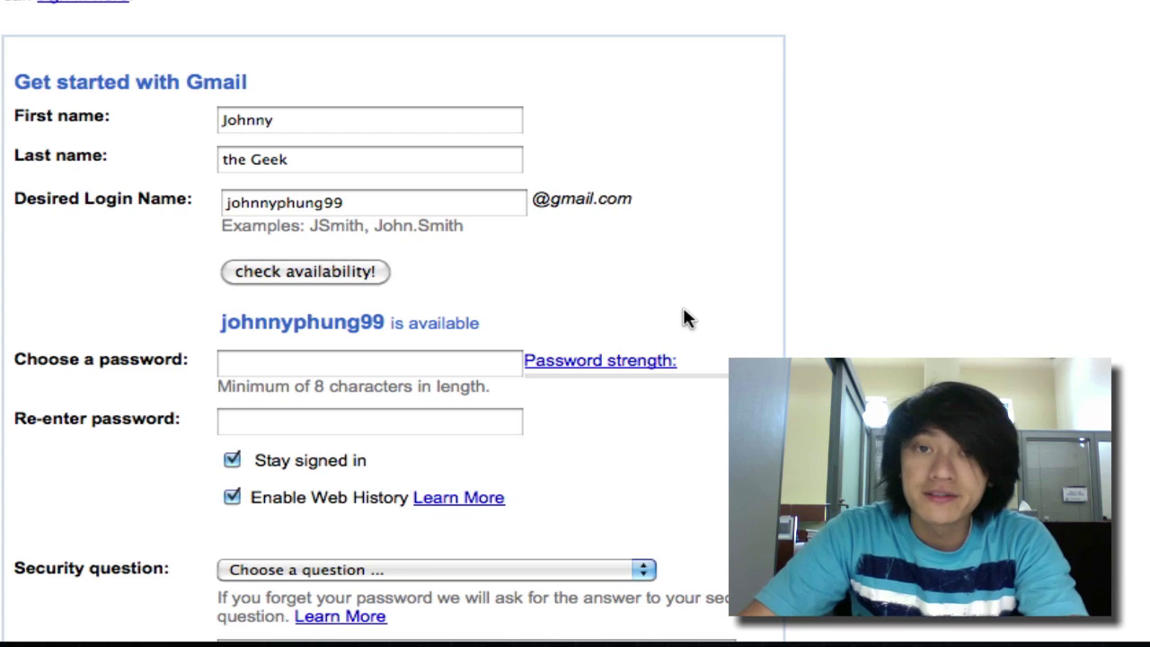
click(341, 362)
text(•)
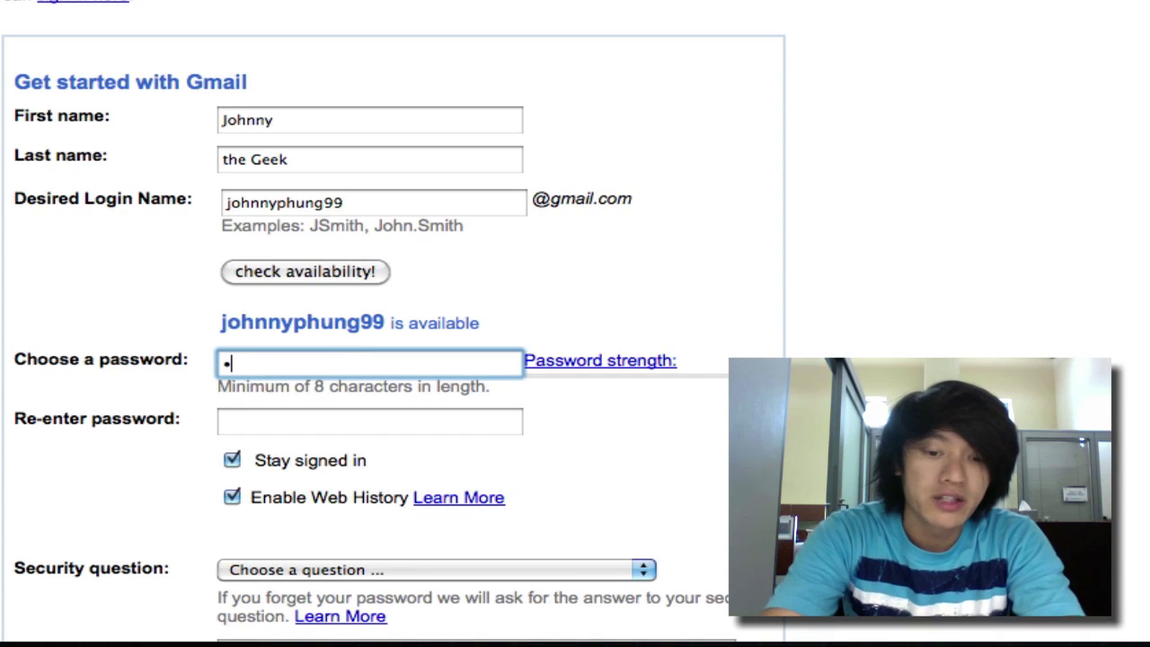
key(BackSpace)
text(•••••••••••••)
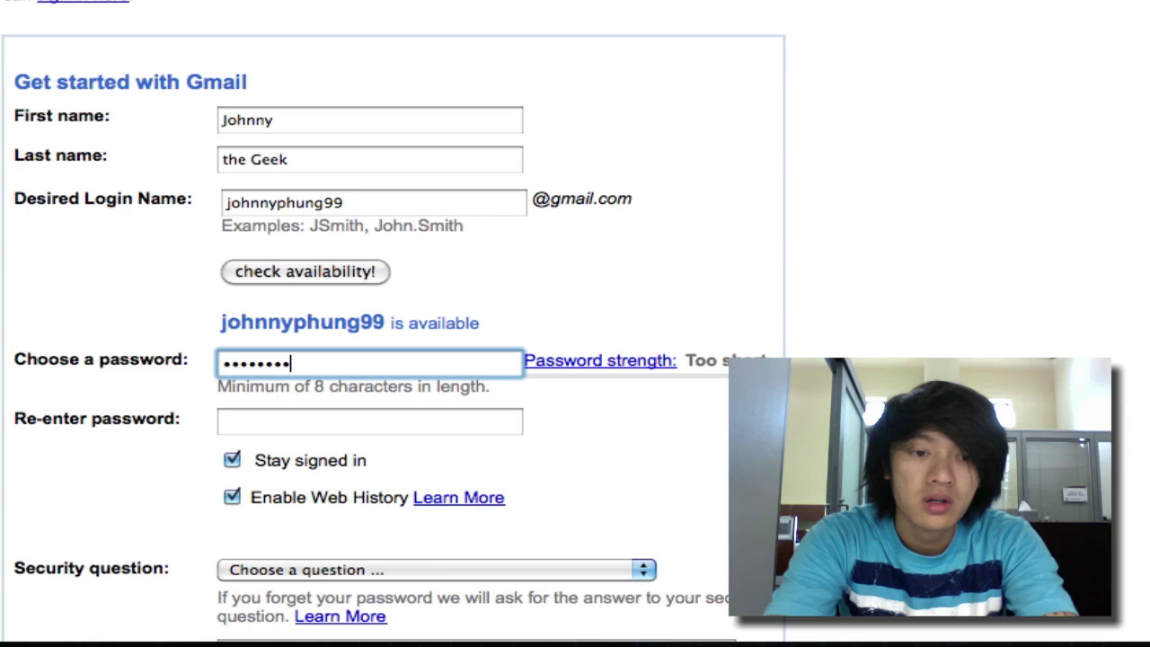
key(Tab)
text(•••••••••••)
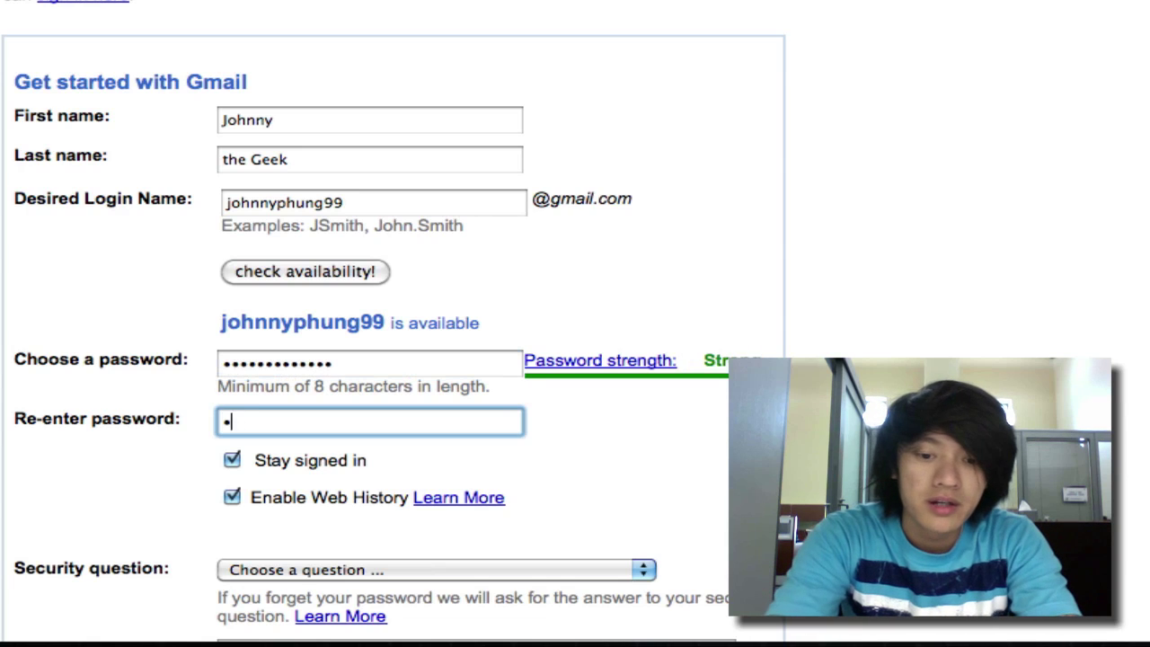
text(••)
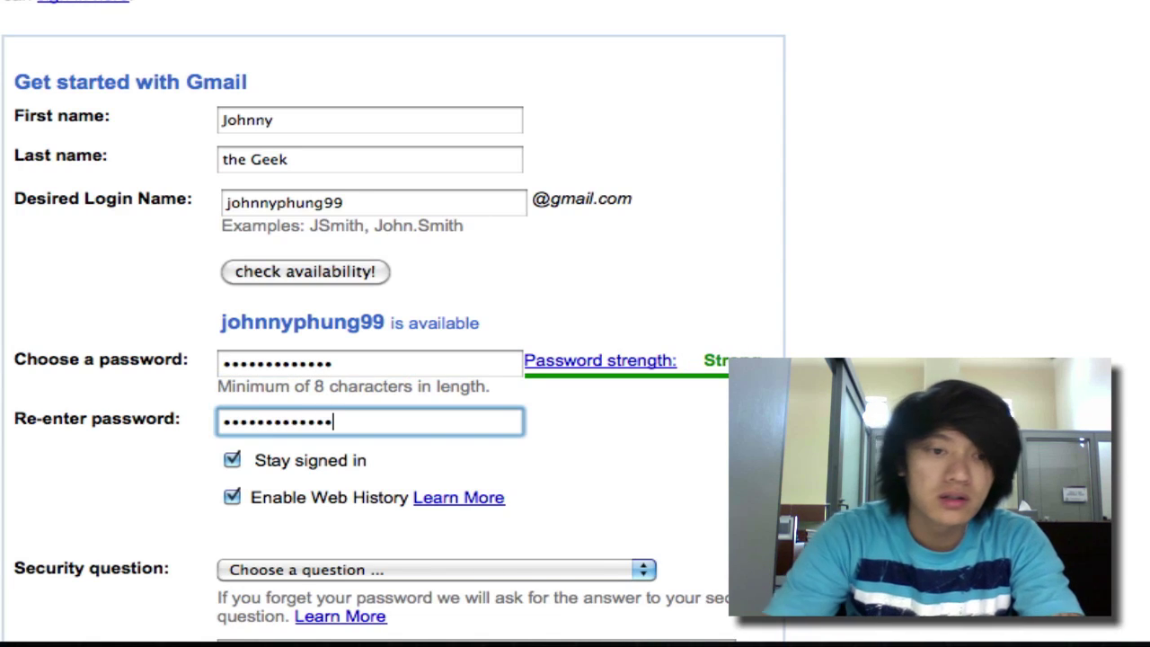
scroll(584, 409, down, 4)
- Choose the childhood best friend security question and type its answer
scroll(585, 411, down, 5)
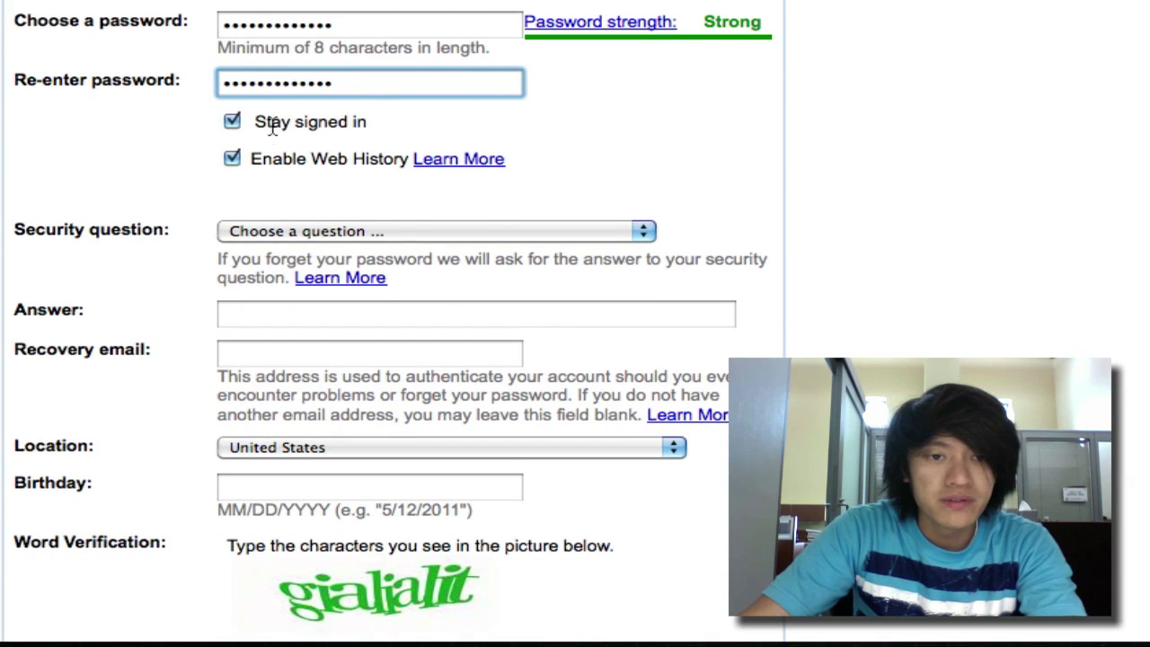
click(303, 235)
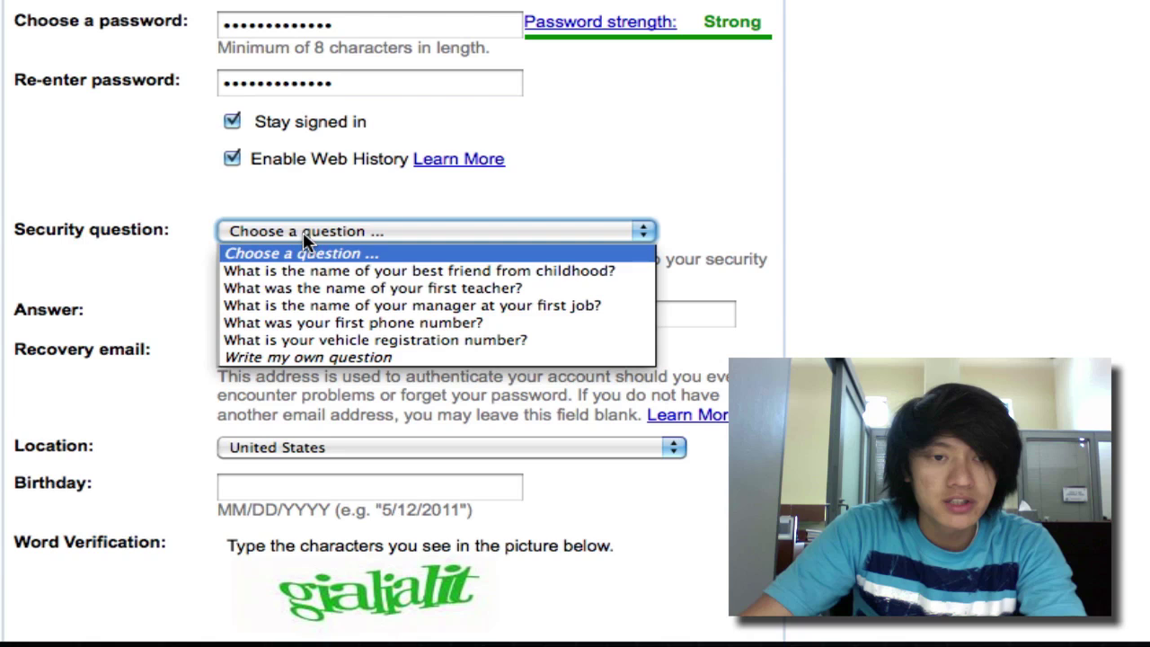
click(383, 270)
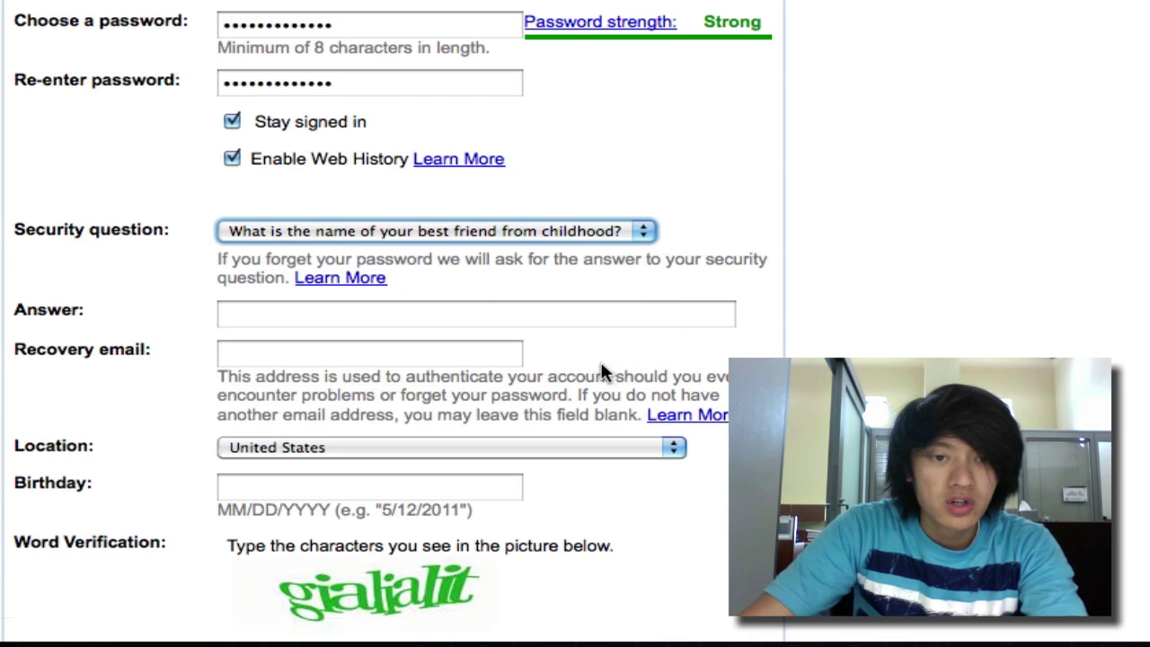
click(513, 323)
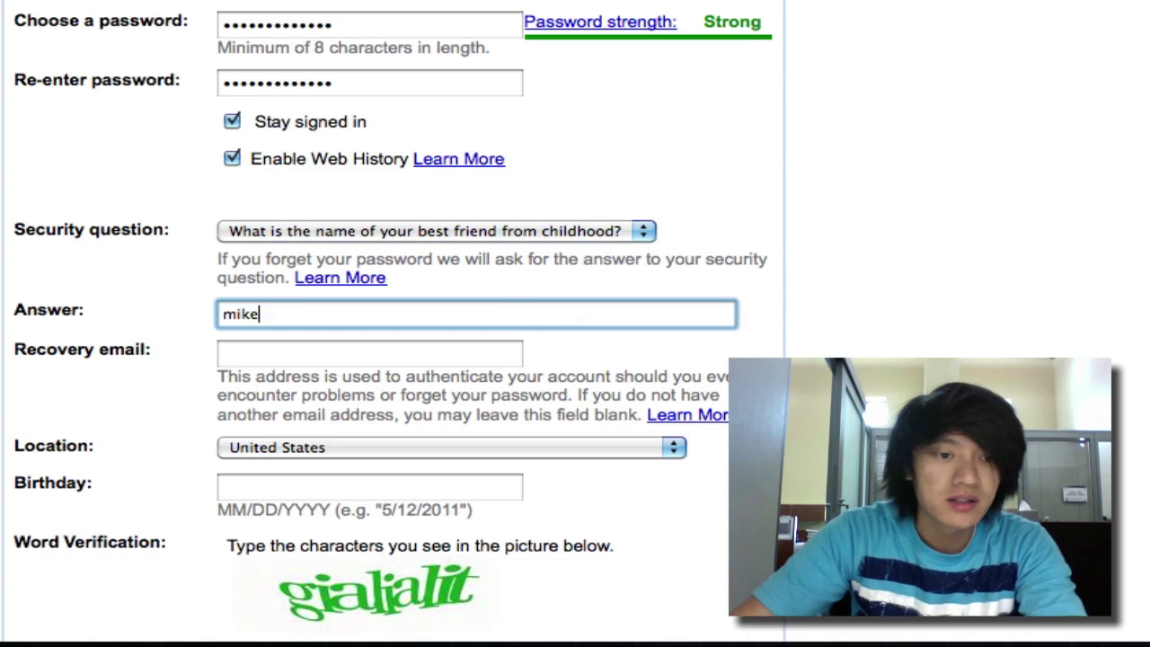
click(450, 354)
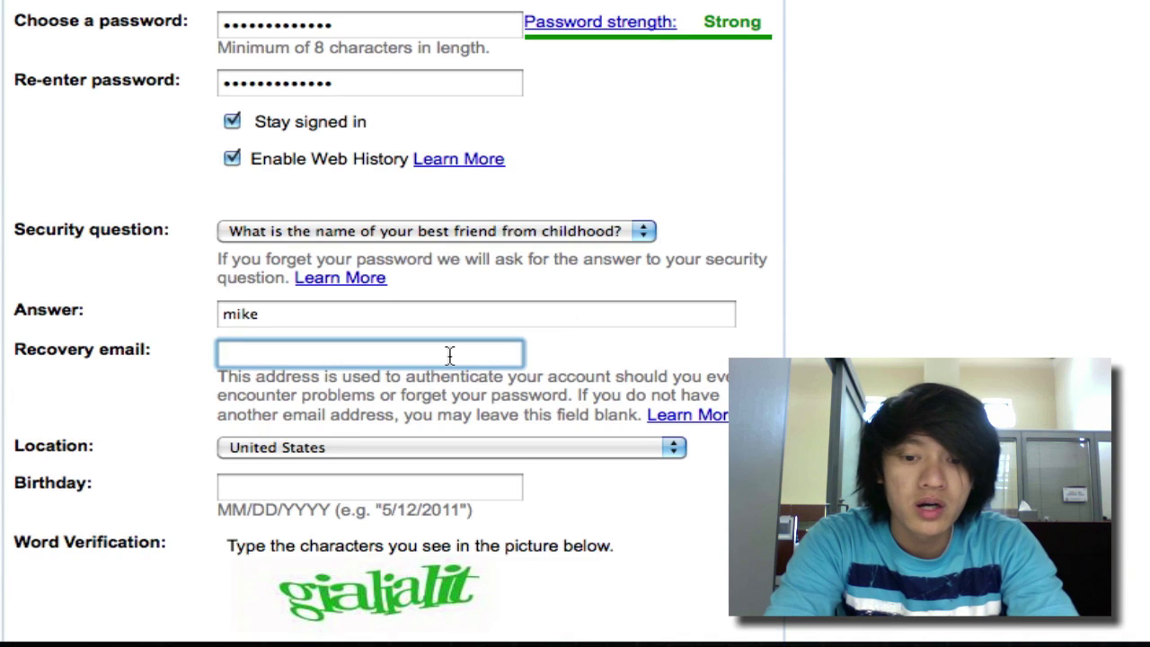
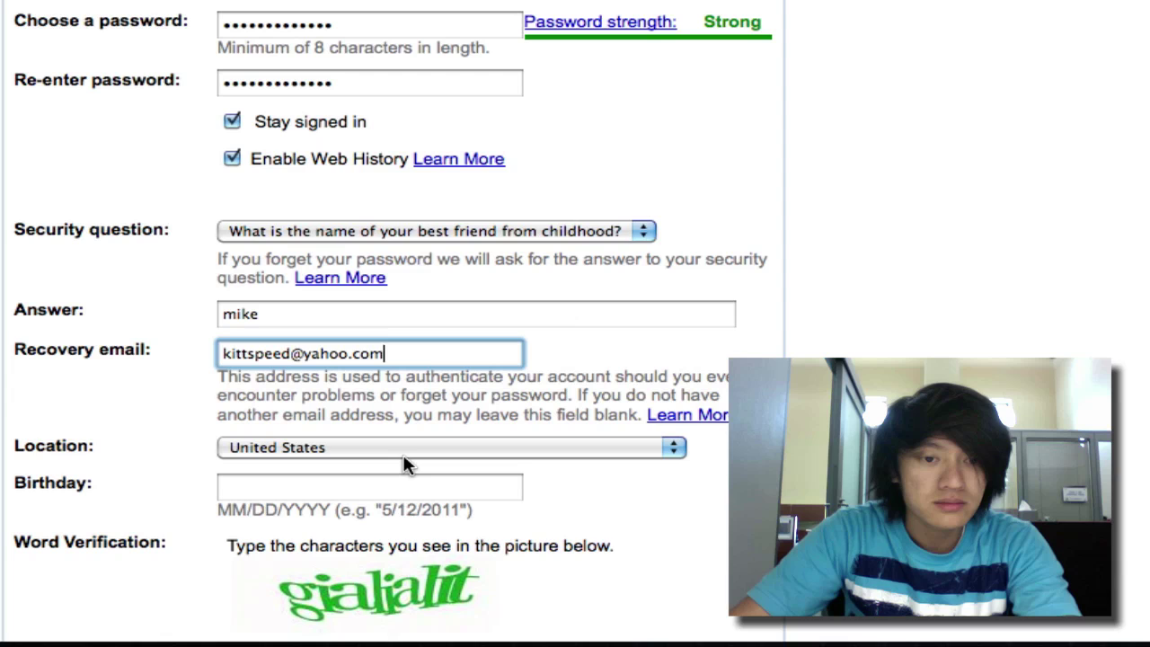
click(328, 488)
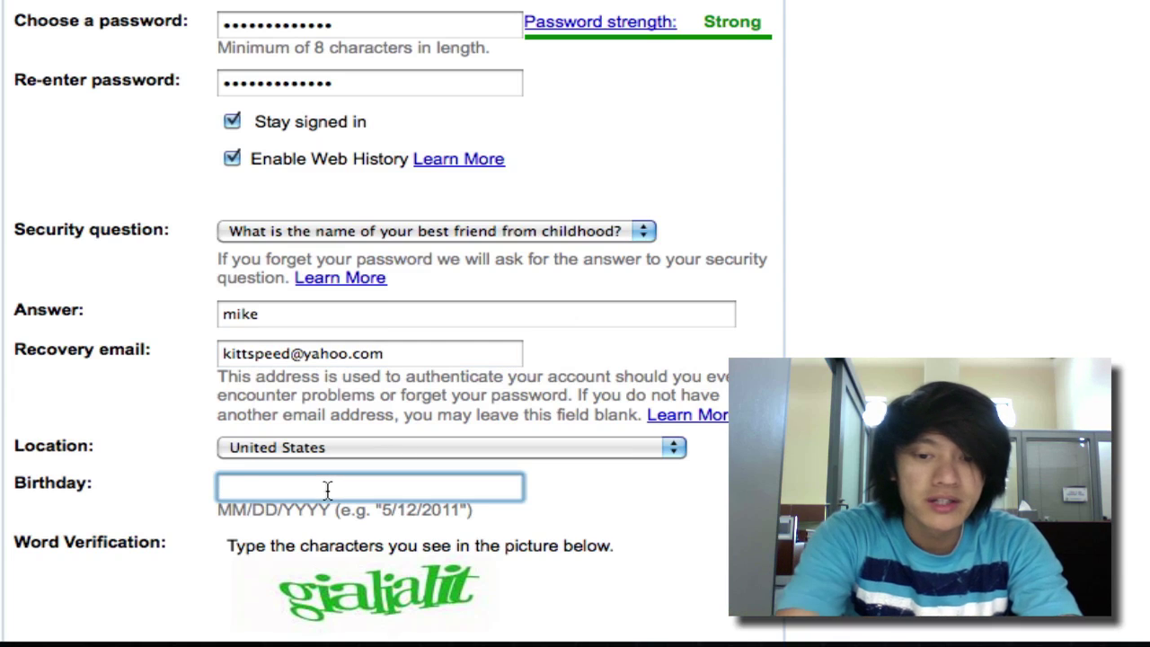
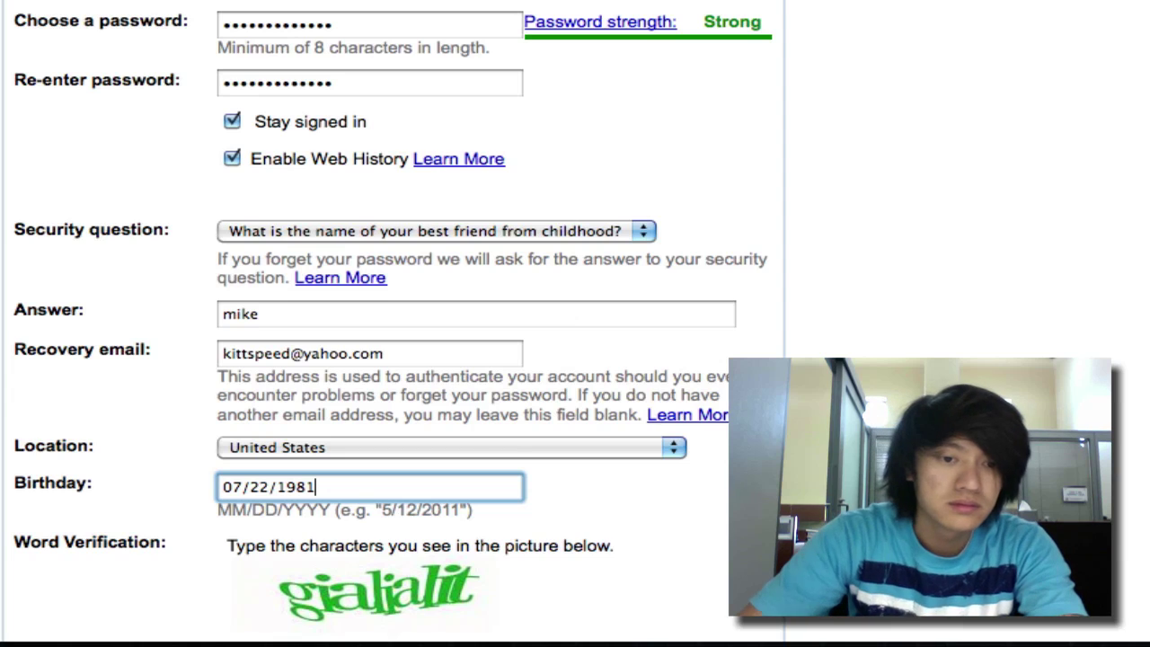
scroll(588, 441, down, 5)
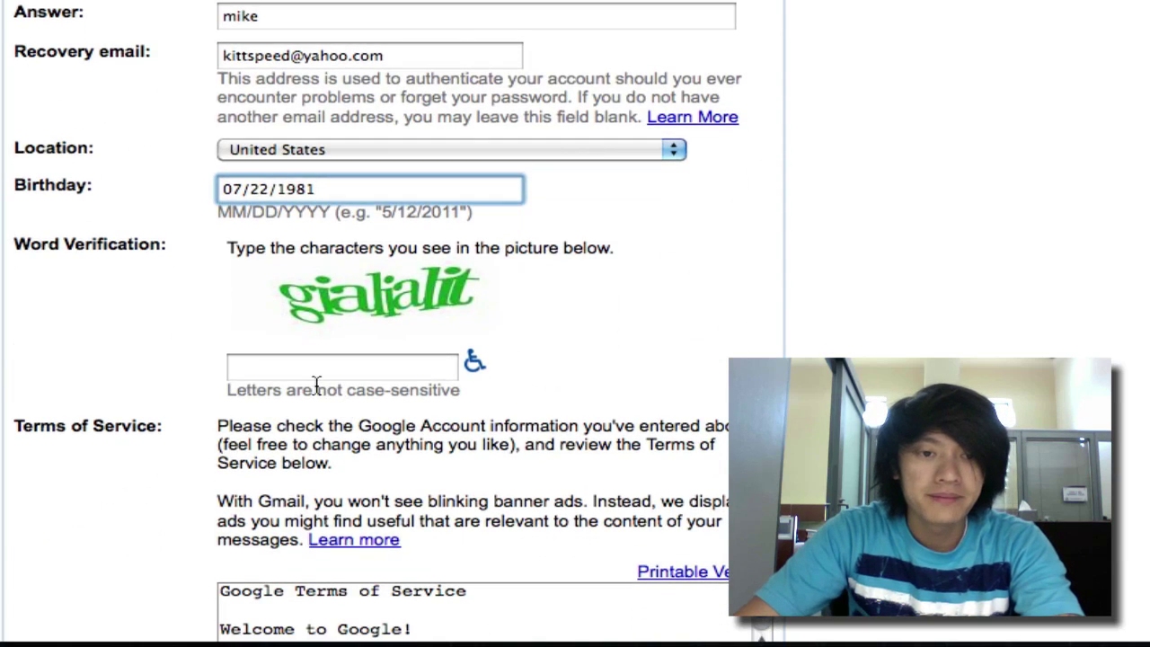
- Type the word verification characters and submit with 'I accept. Create my account.'
click(315, 384)
click(329, 378)
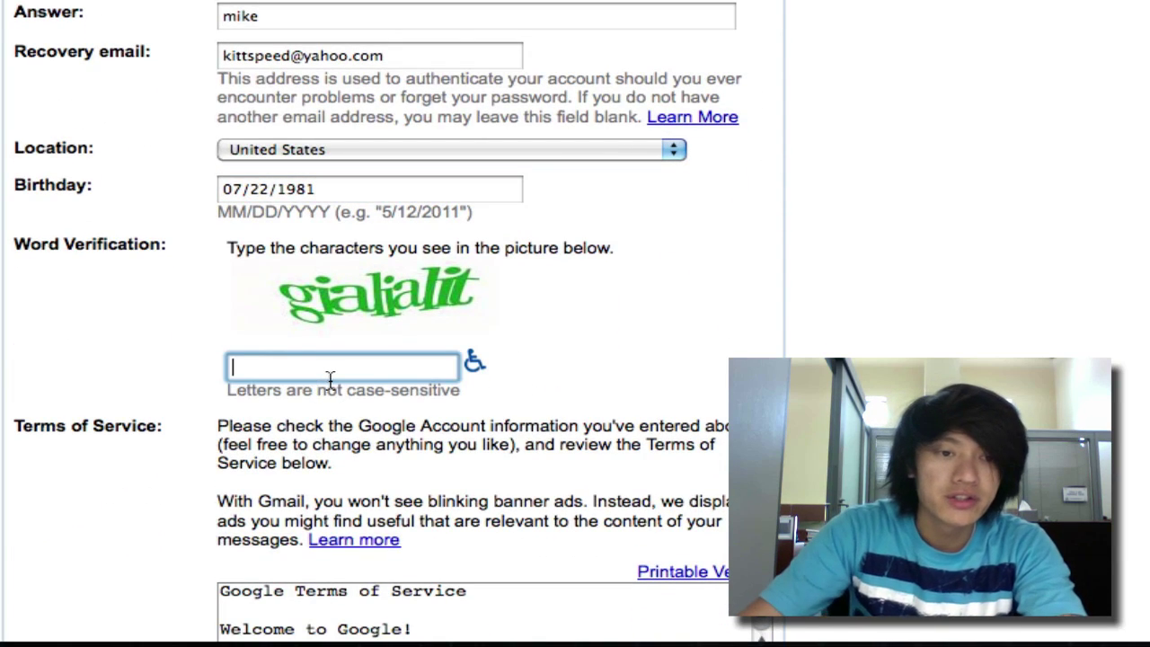
text(gia)
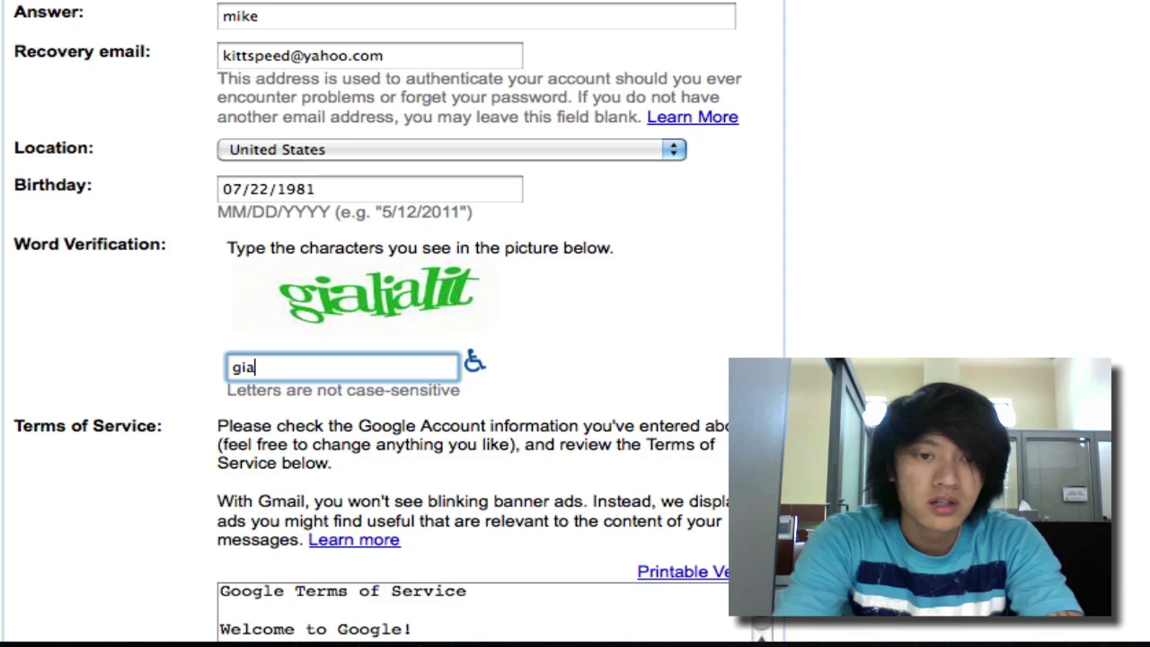
text(lia)
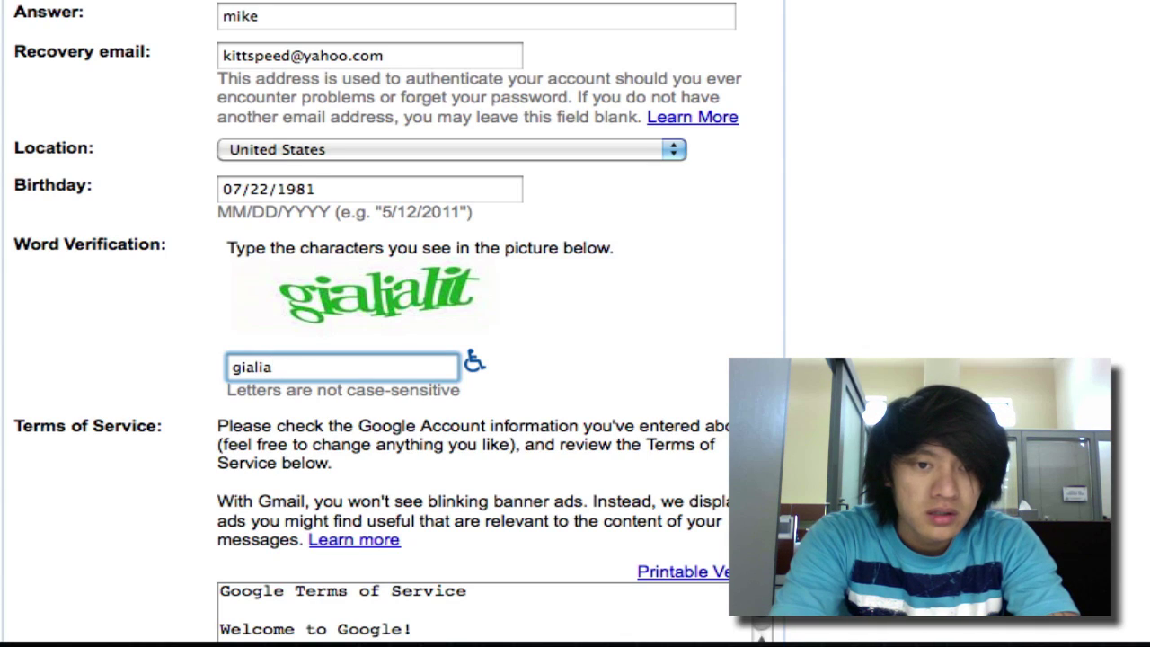
text(lit)
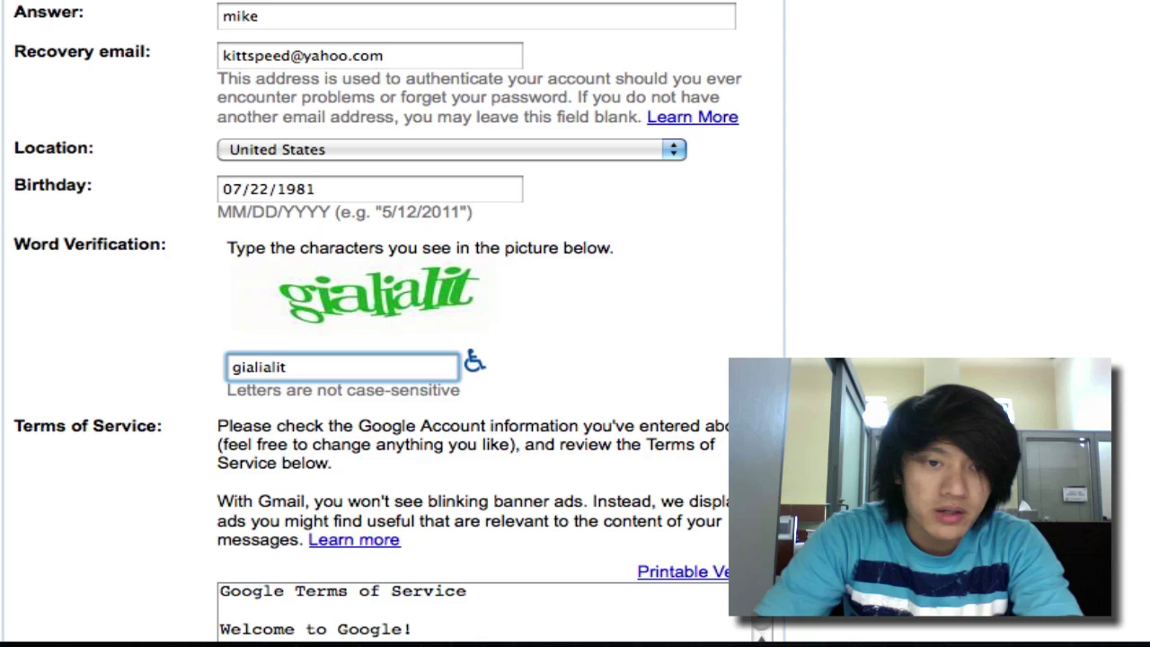
scroll(401, 431, down, 5)
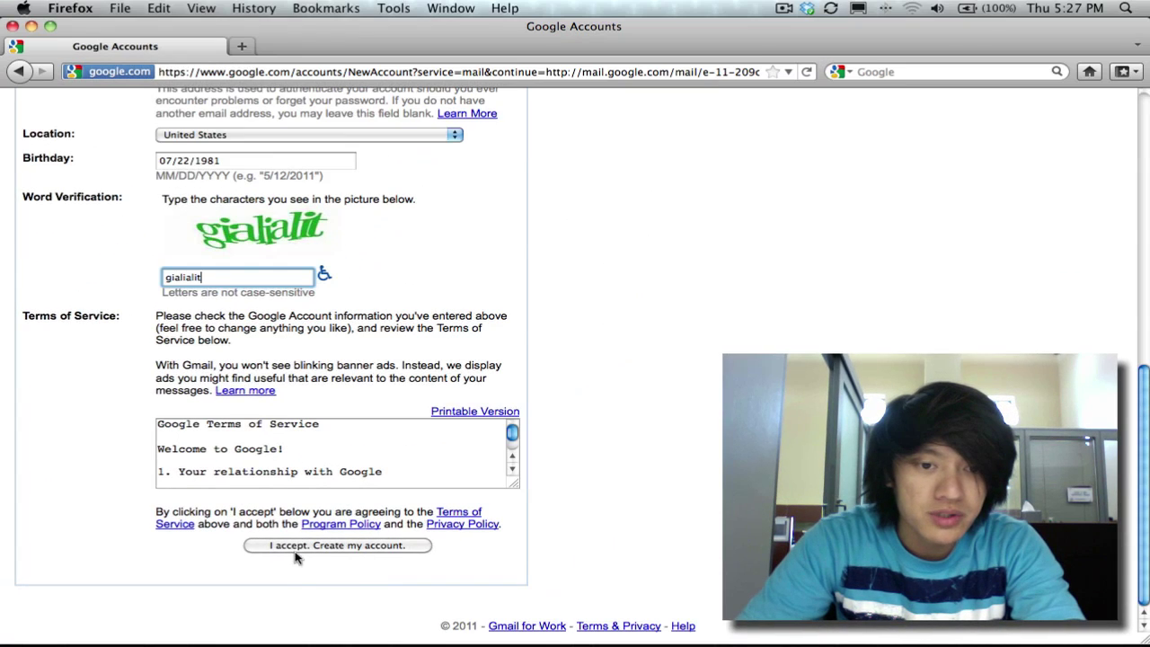
click(340, 549)
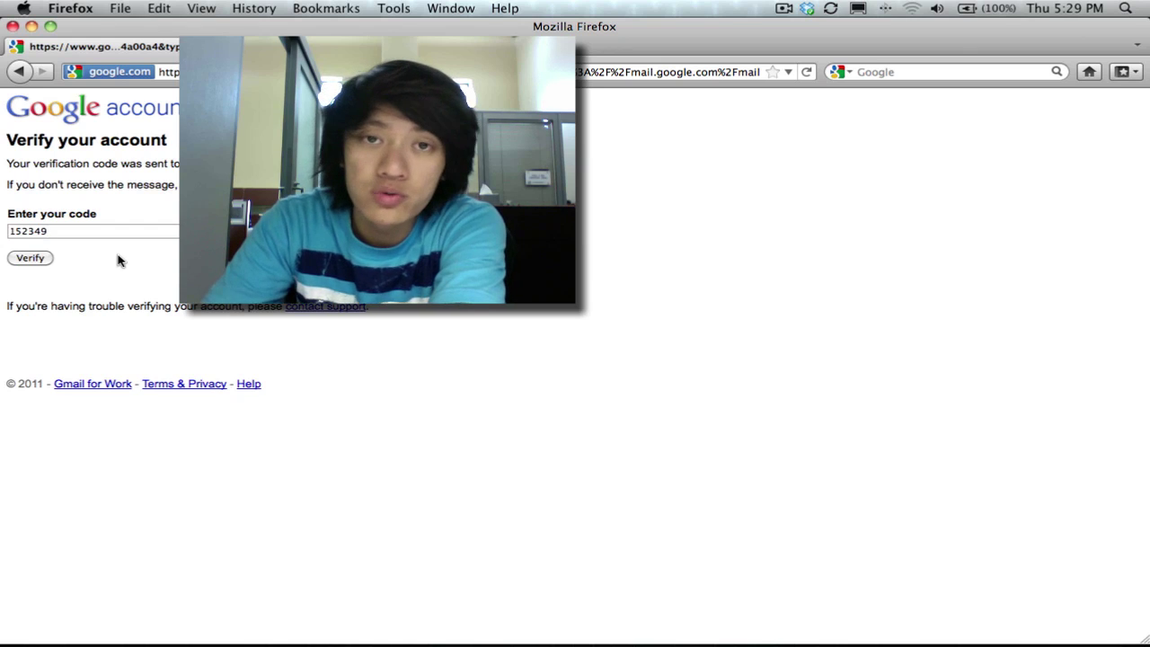
- Verify the texted code and continue with 'Show me my account »'
click(31, 260)
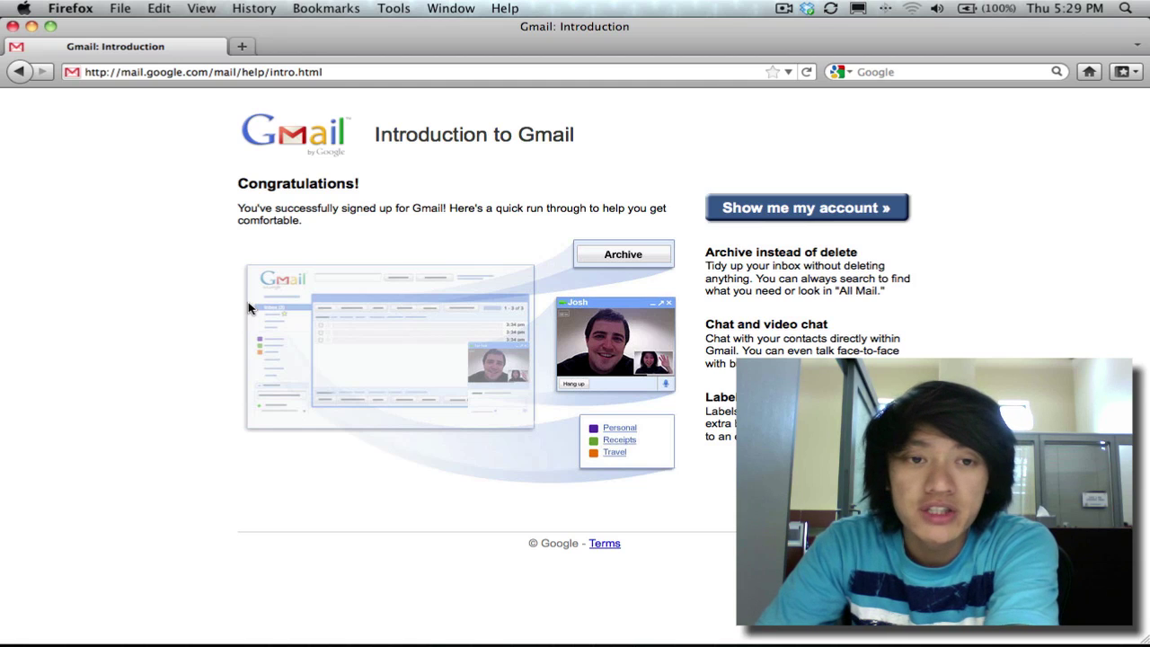
click(735, 210)
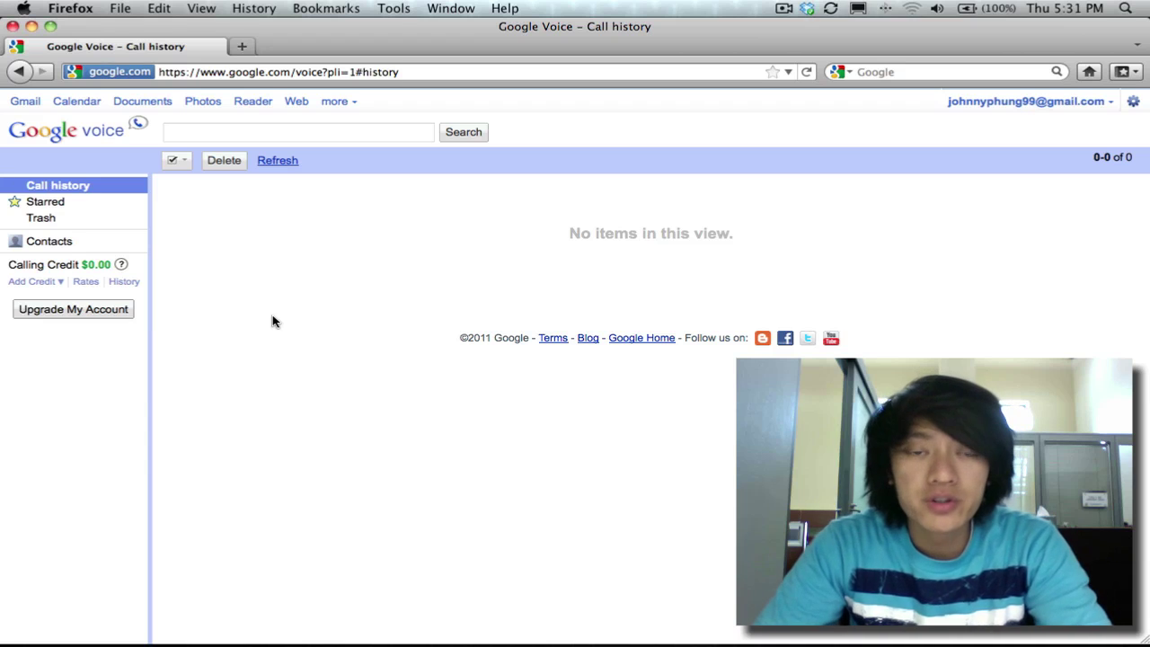
- Upgrade the Voice account to get a new number and search area code 818
click(72, 317)
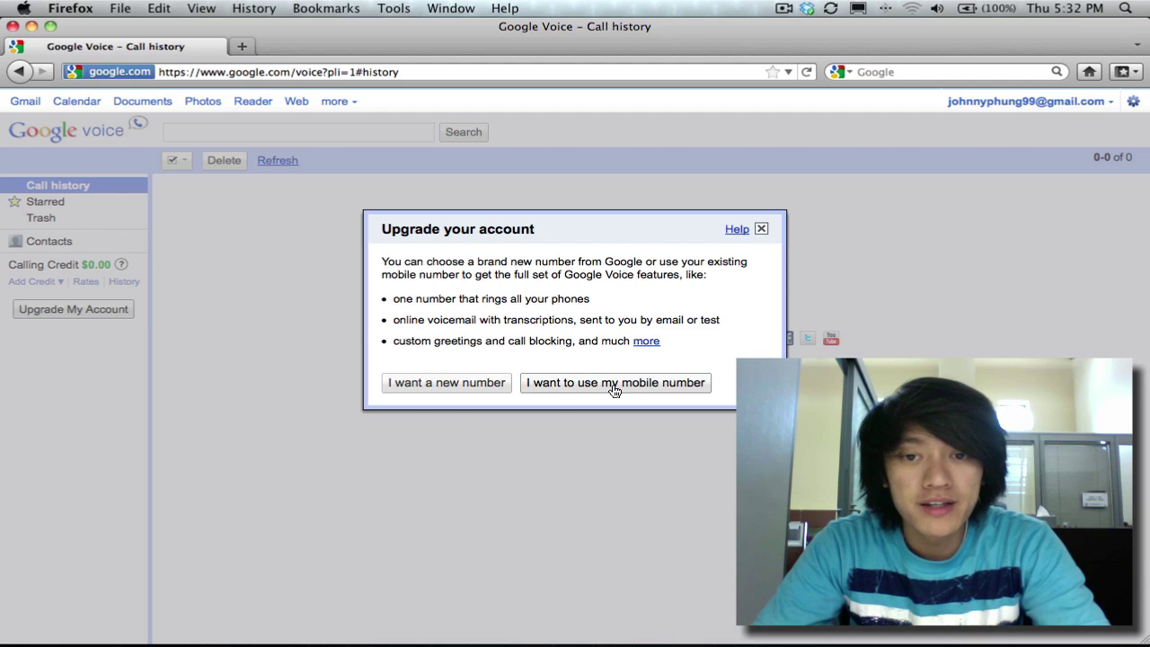
click(444, 387)
click(426, 323)
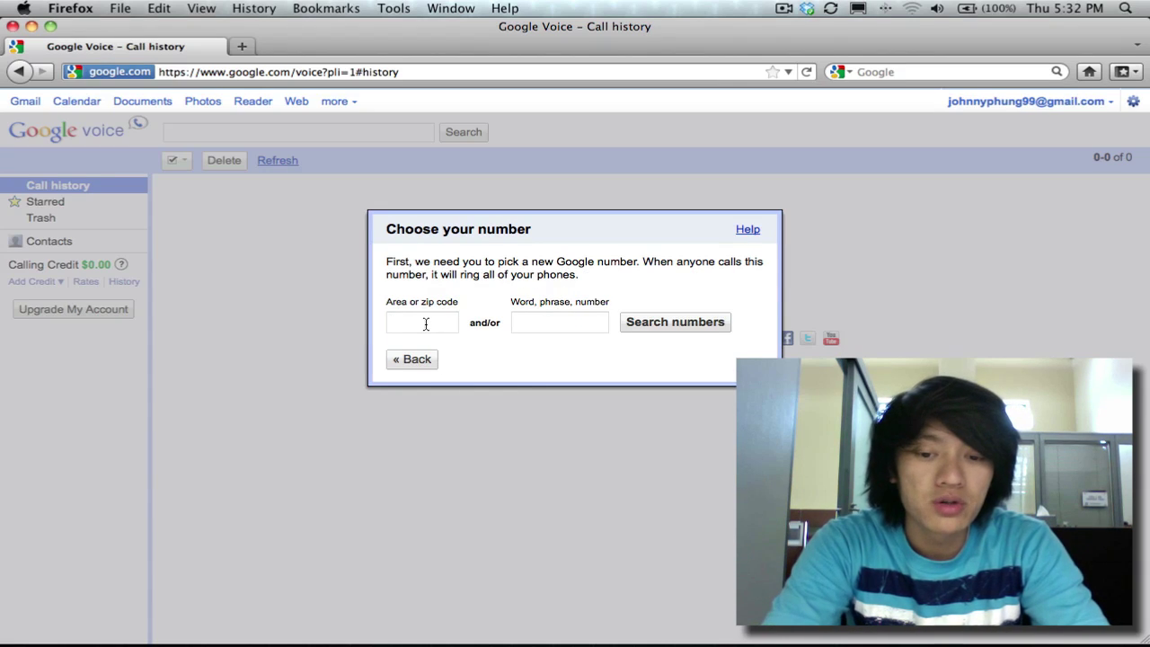
text(818)
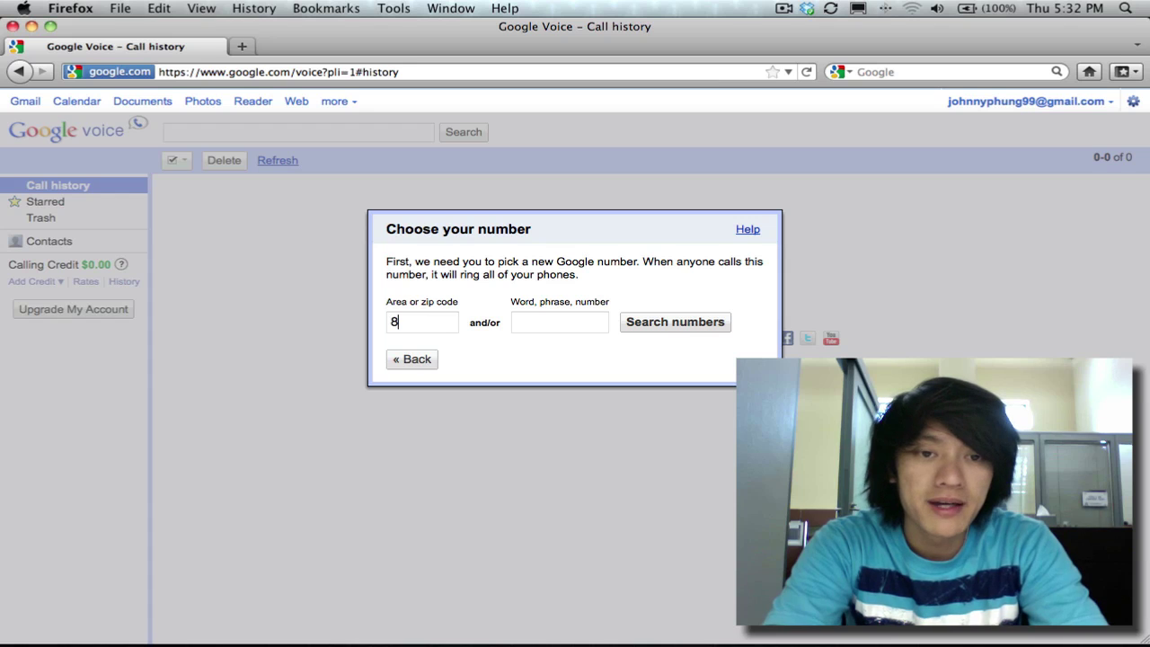
click(660, 329)
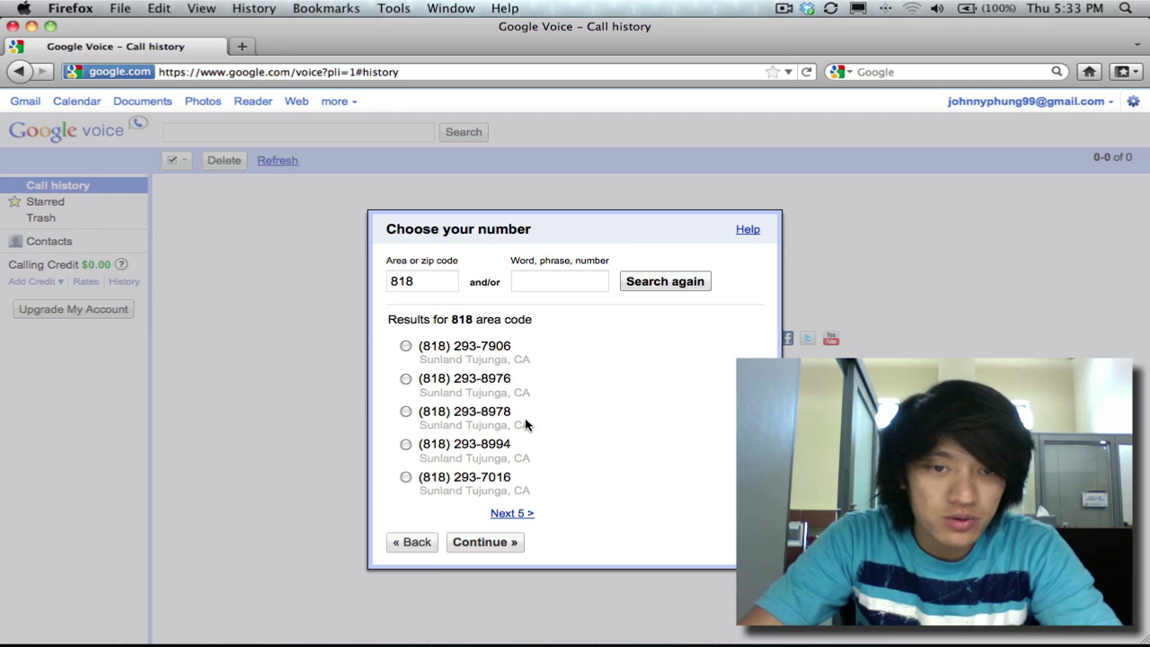
- Claim the first 818 number, set and confirm a 4-digit PIN, and accept the Voice terms
click(405, 346)
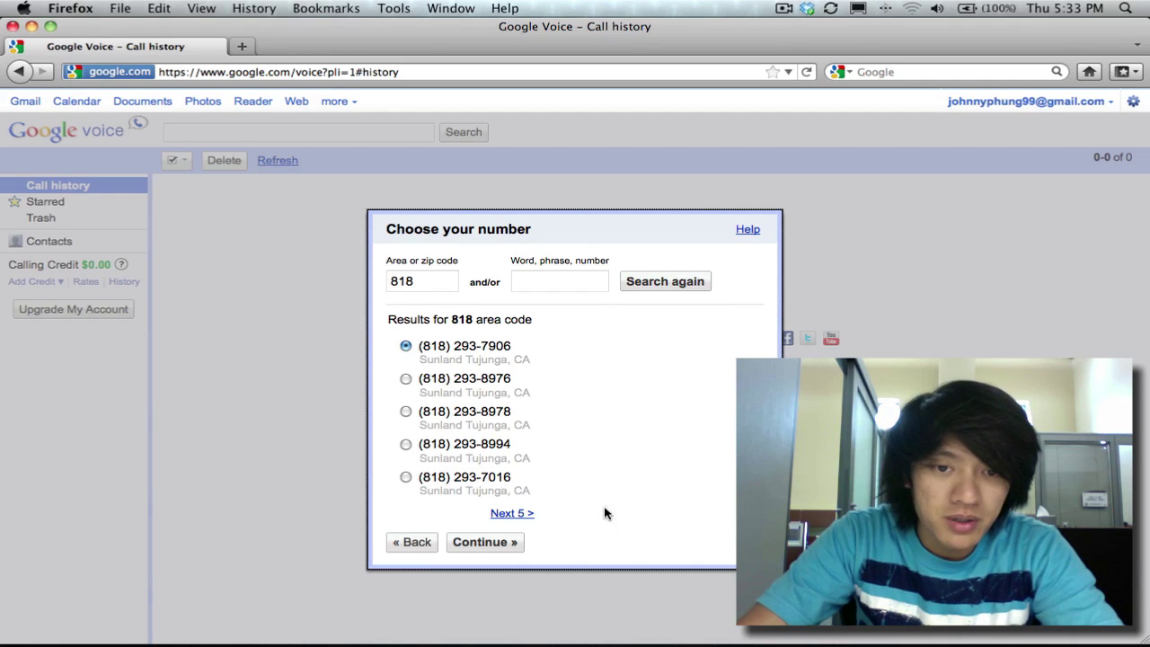
click(477, 542)
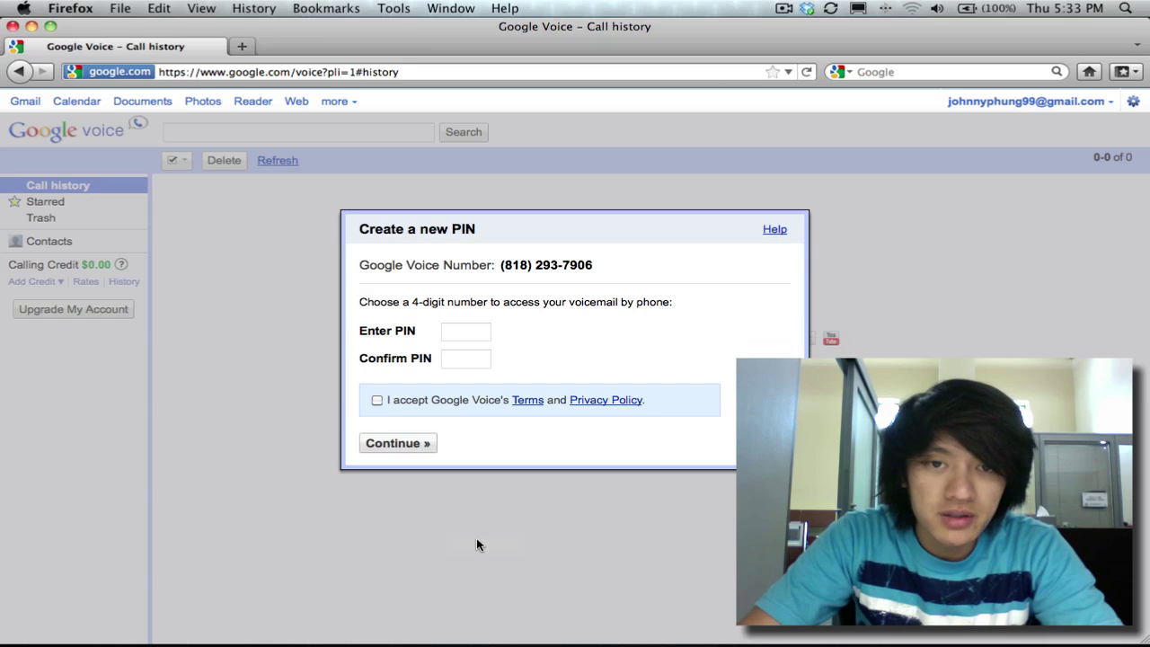
click(452, 331)
text(••••)
key(Tab)
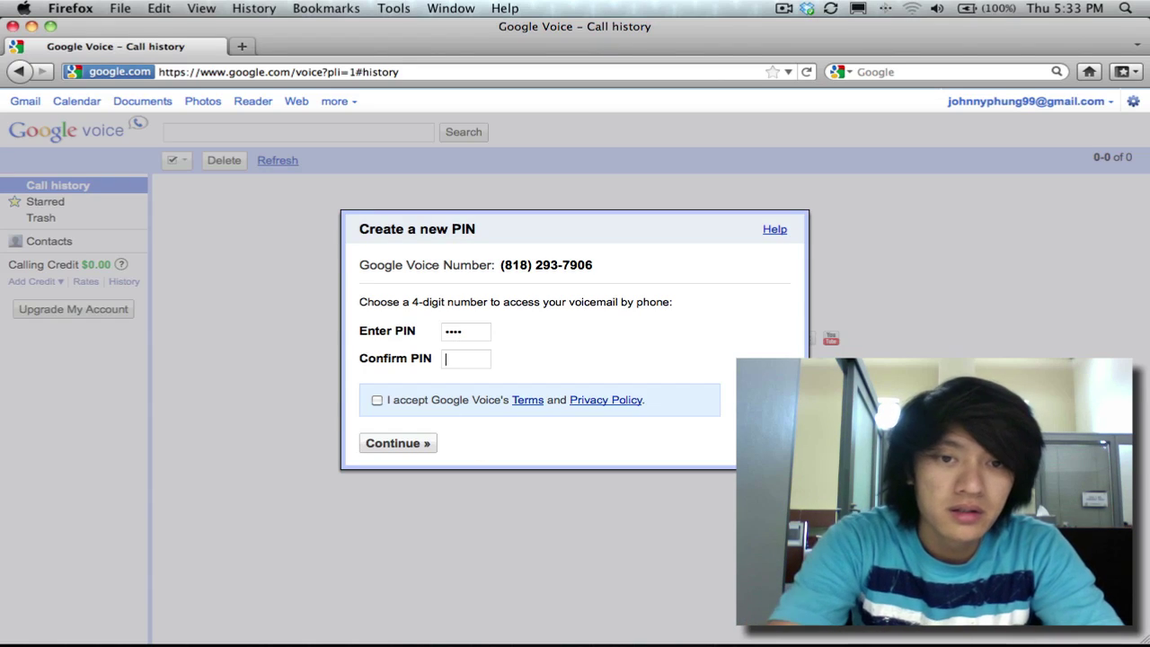
text(••••)
key(BackSpace)
key(BackSpace)
key(BackSpace)
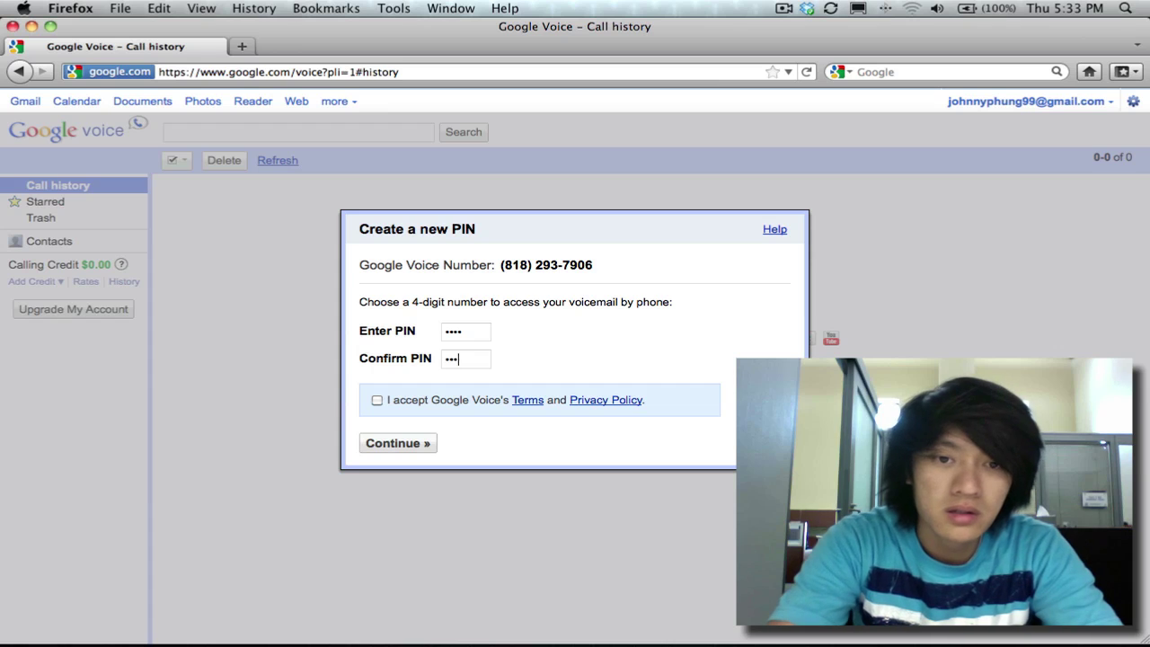
text(•••)
click(377, 400)
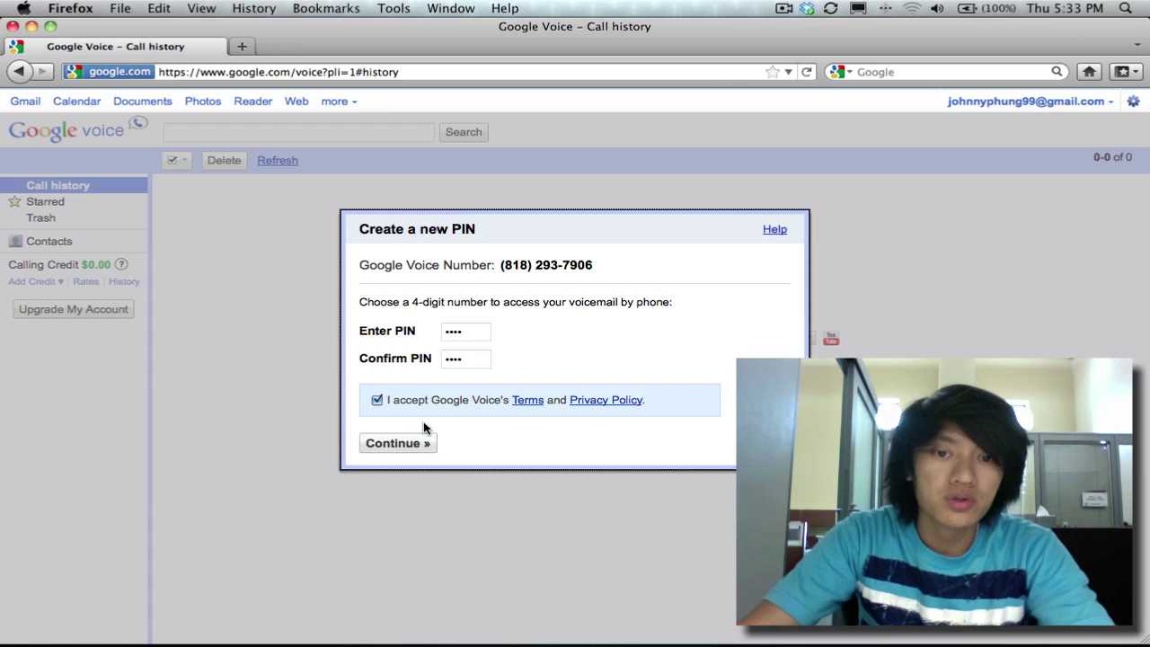
click(405, 449)
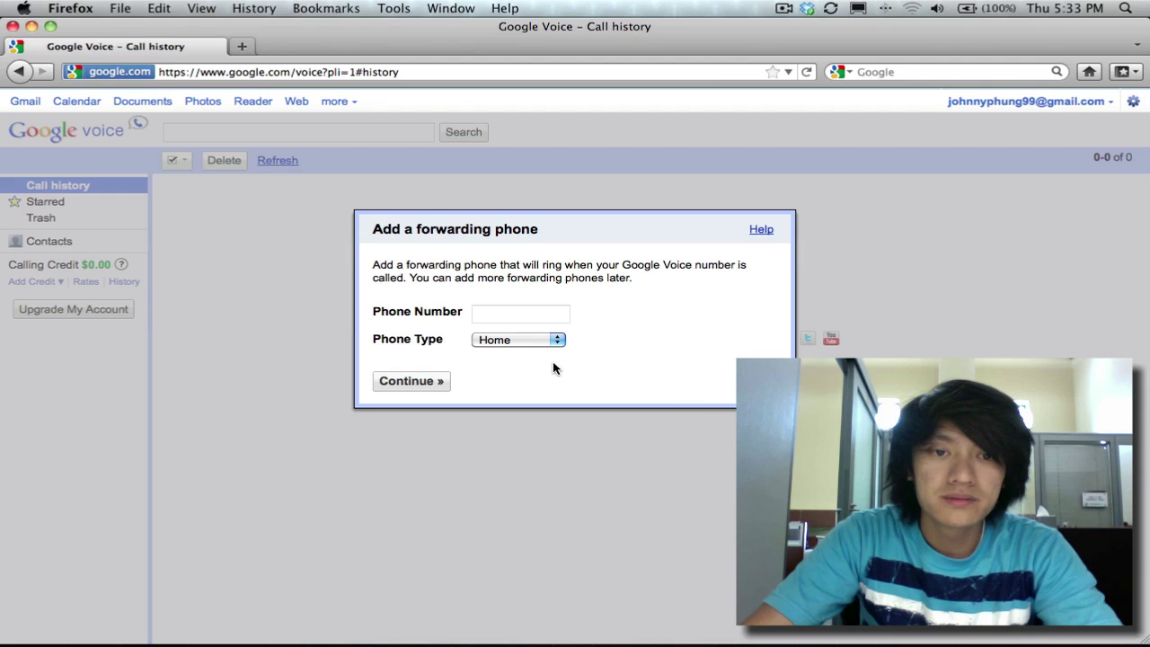
- Enter the forwarding phone number and verify it with Google's 'Call me now' call
click(492, 314)
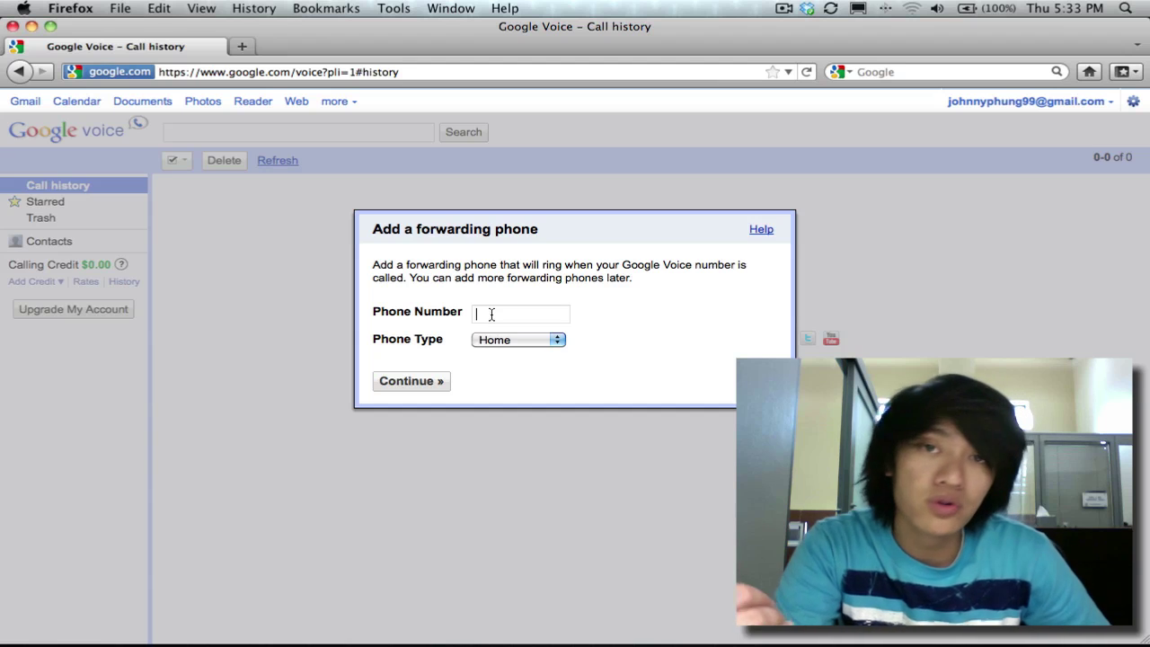
click(492, 314)
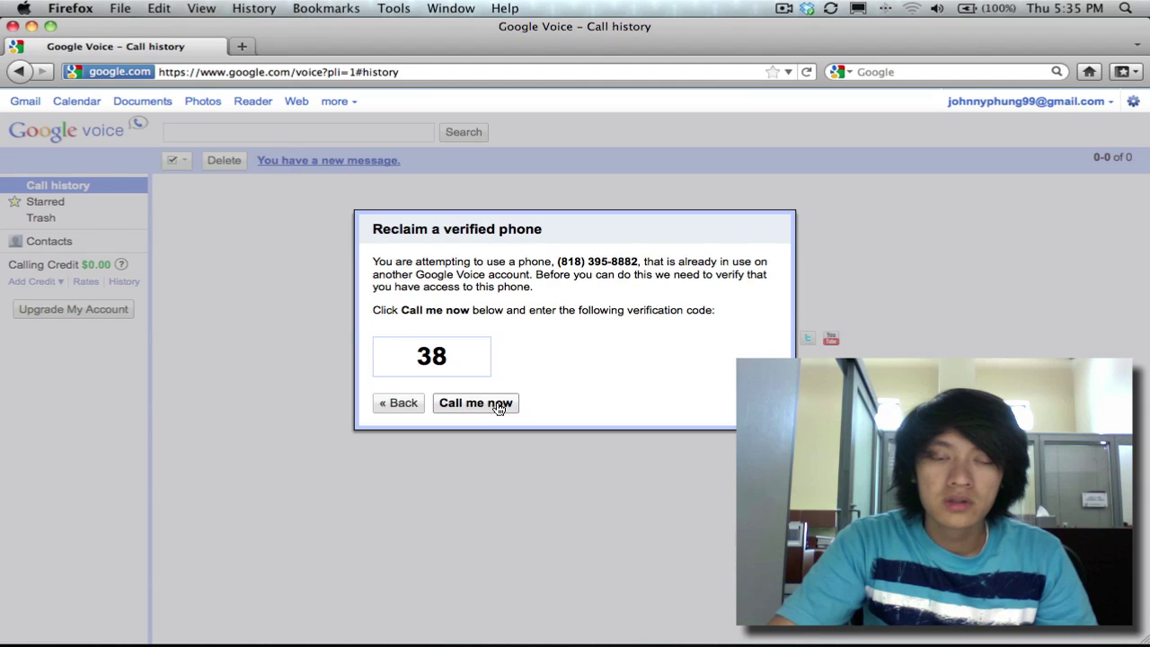
click(495, 405)
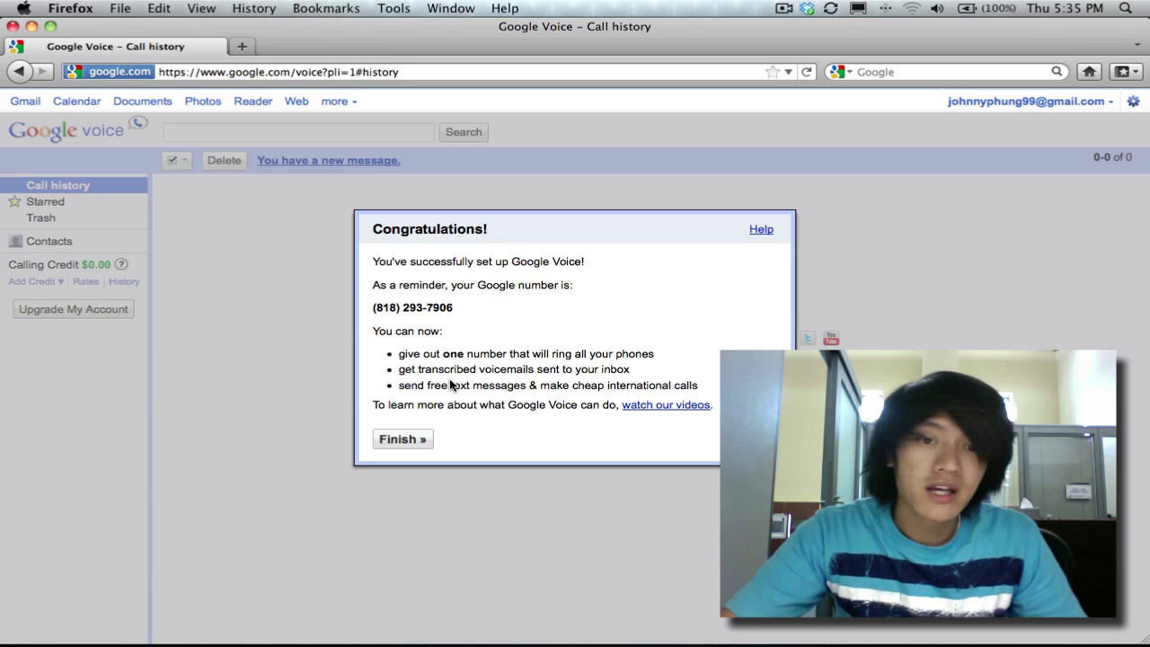
- Close the setup dialog with Finish » to reach the Voice inbox
click(417, 440)
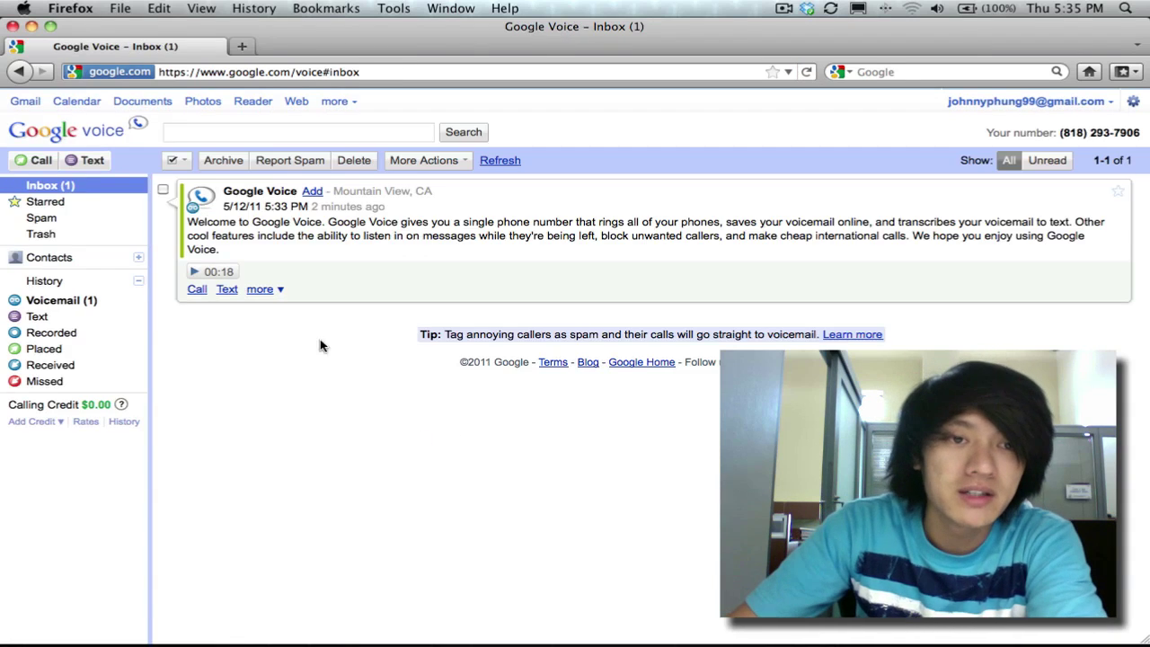